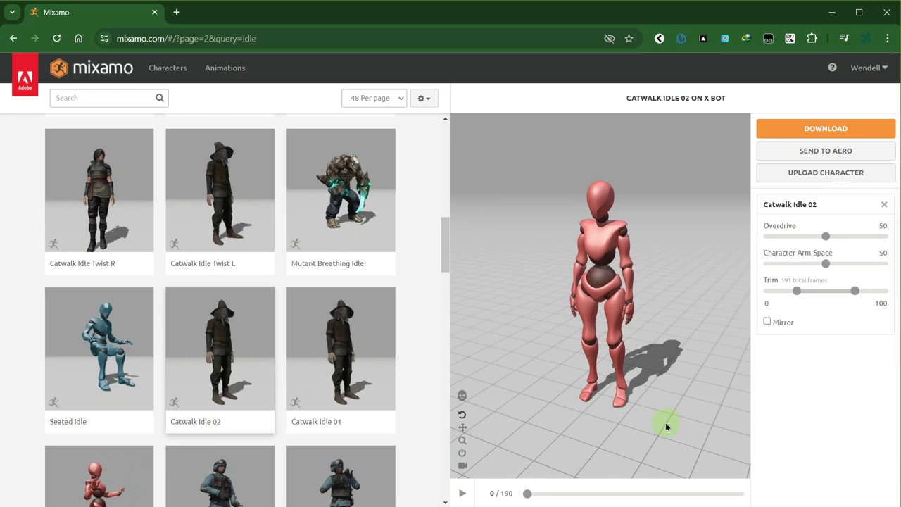
Step: Download the Catwalk Idle 02 animation without skin and save it as Catwalk Idle 02.fbx in the _ANIMATIONS folder
click(462, 493)
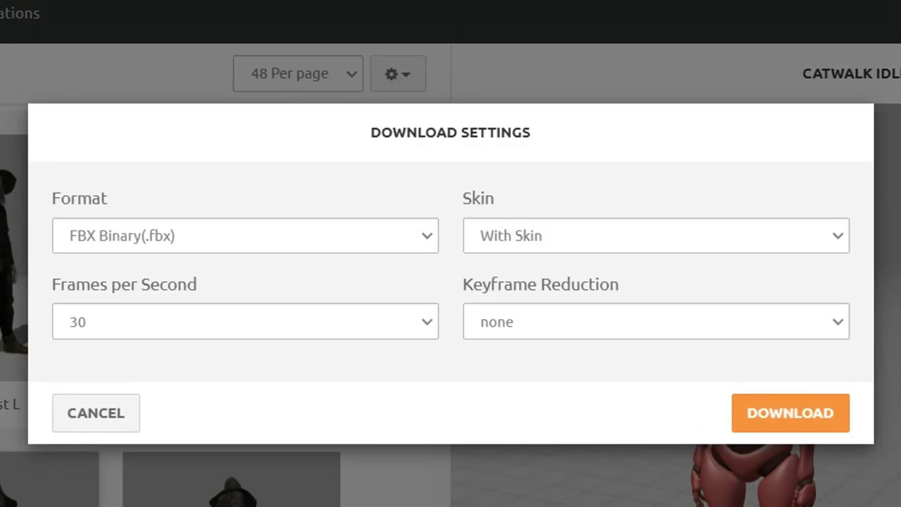
click(833, 236)
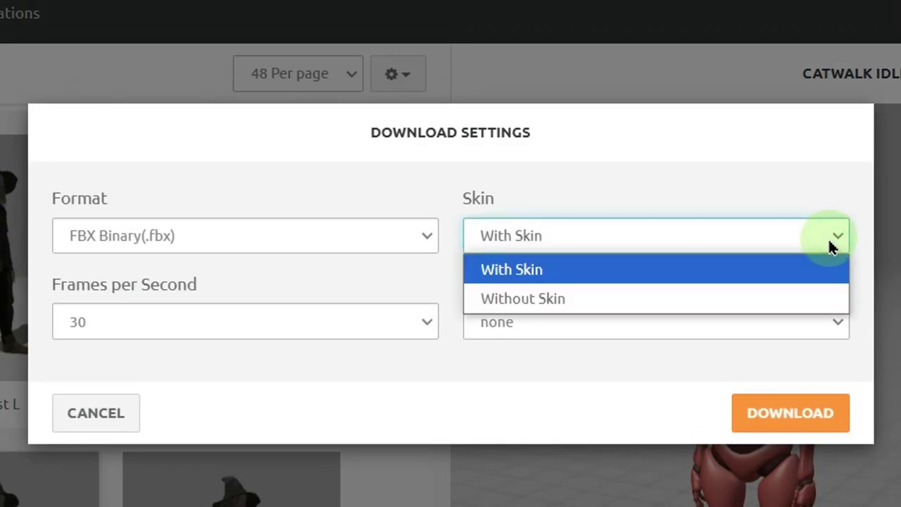
click(786, 299)
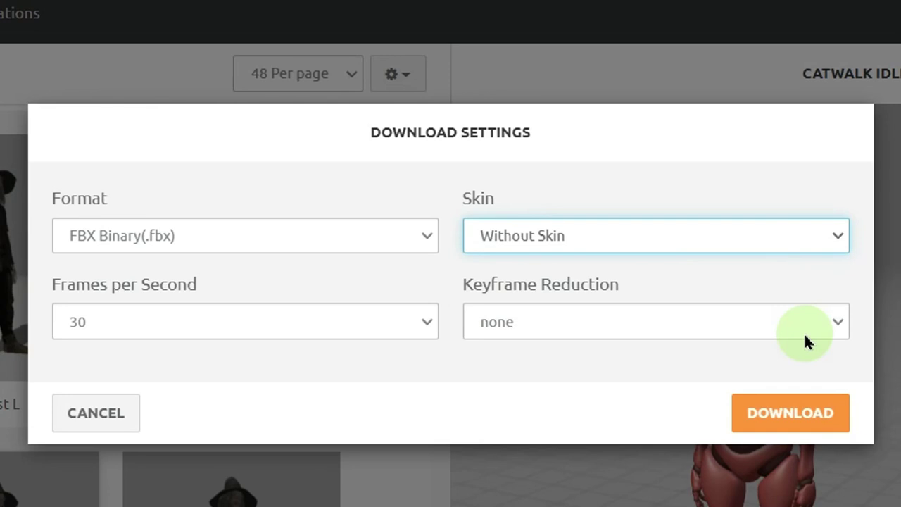
click(826, 415)
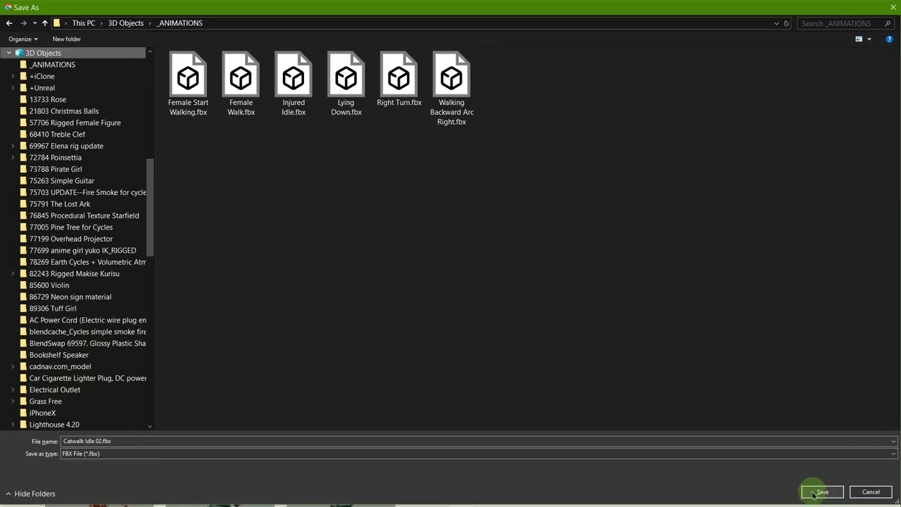
click(822, 492)
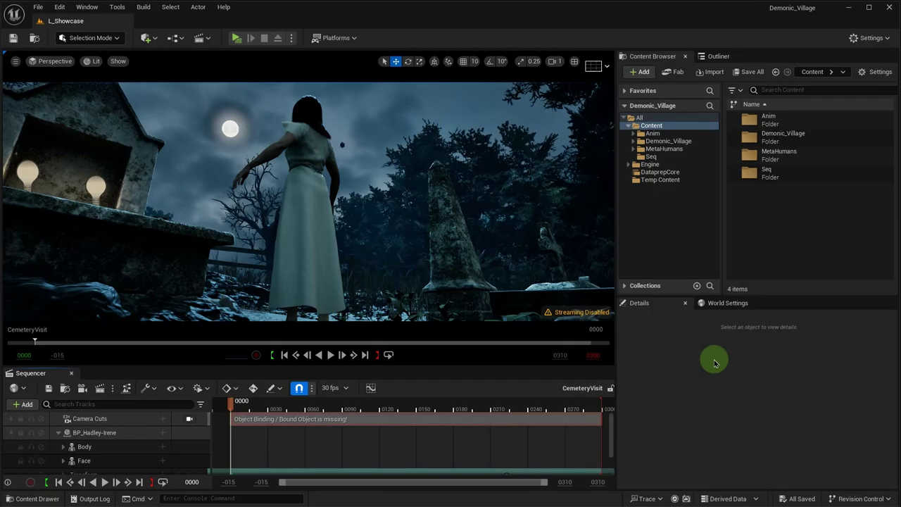
Step: Switch to Unreal Engine and start importing Catwalk Idle 02.fbx into the project's Anim folder
click(652, 134)
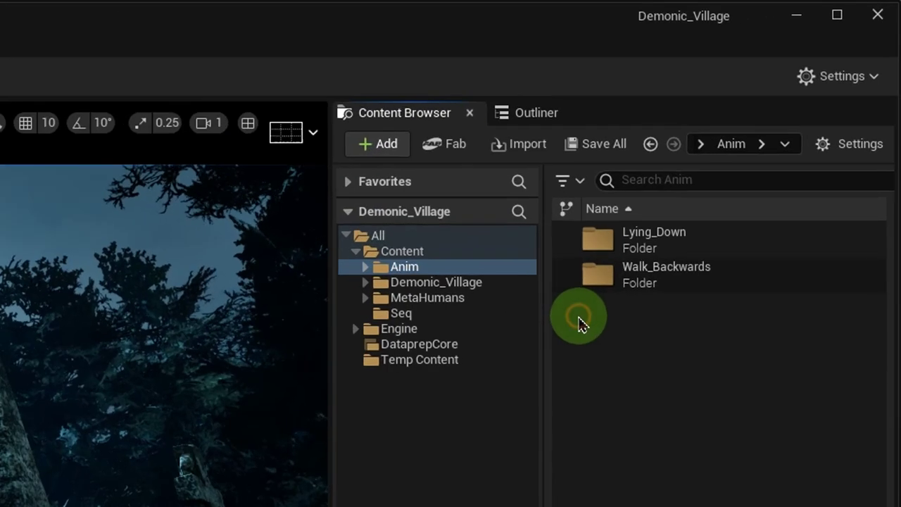
right_click(580, 324)
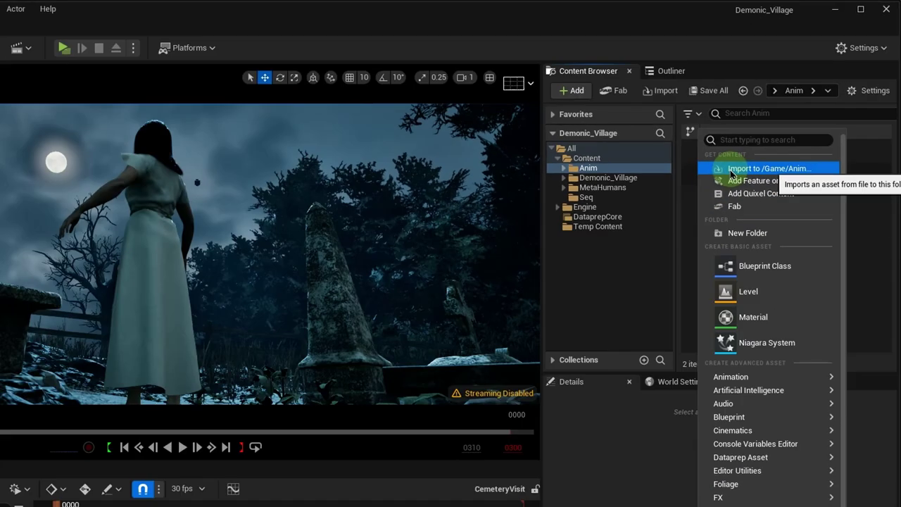
click(654, 266)
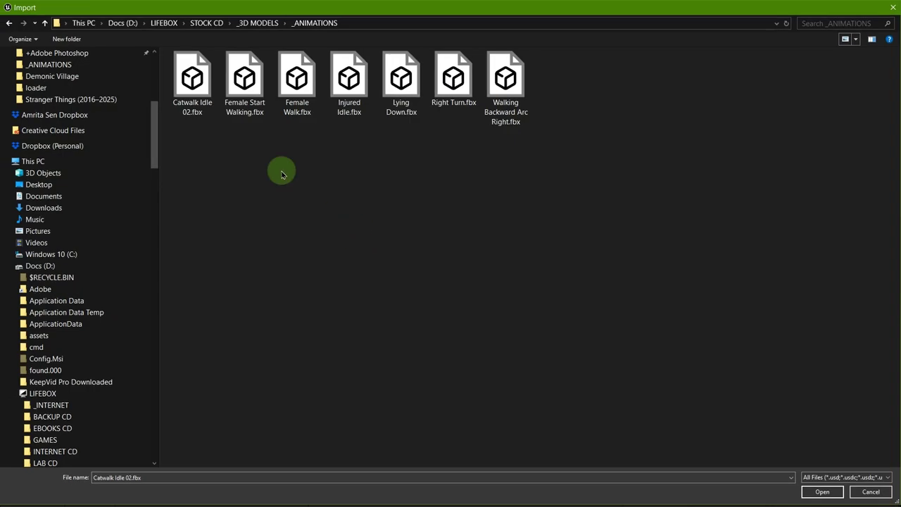
click(204, 105)
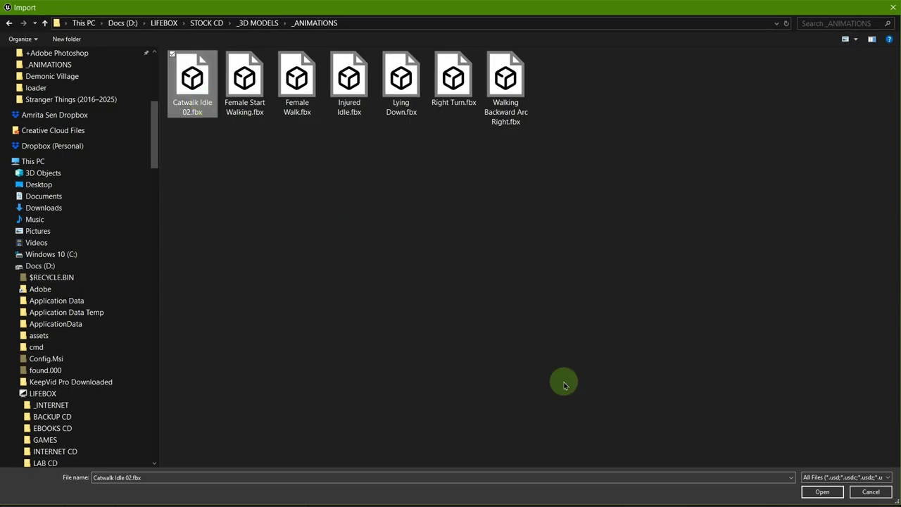
click(823, 491)
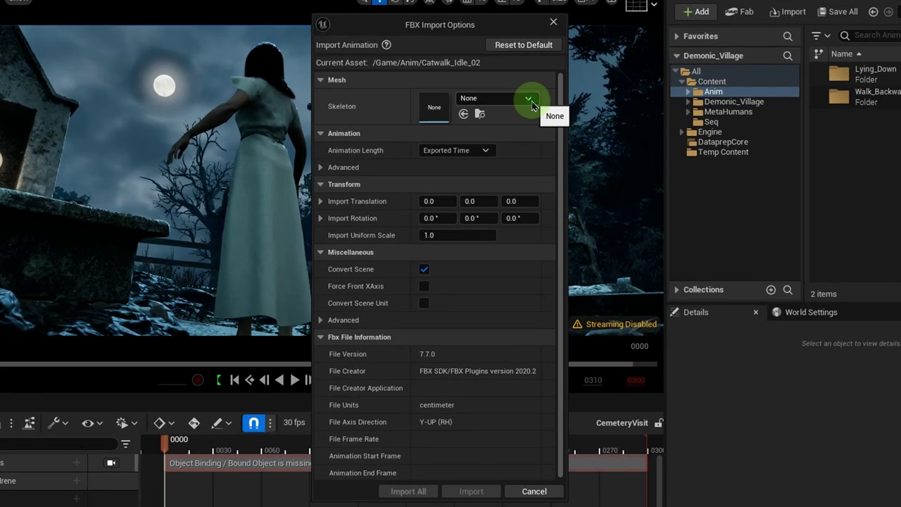
Step: Assign Mixamo_Skeleton as the skeleton for the Catwalk_Idle_02 import
click(528, 99)
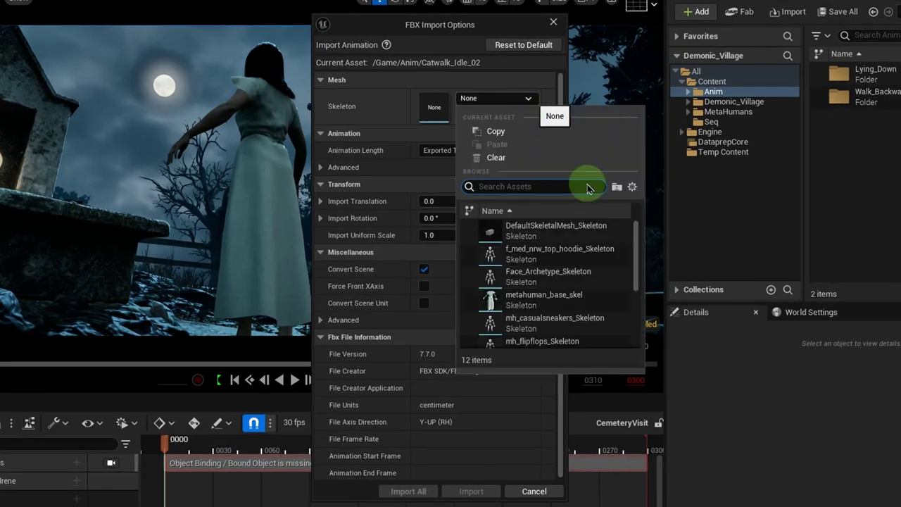
scroll(636, 253, down, 3)
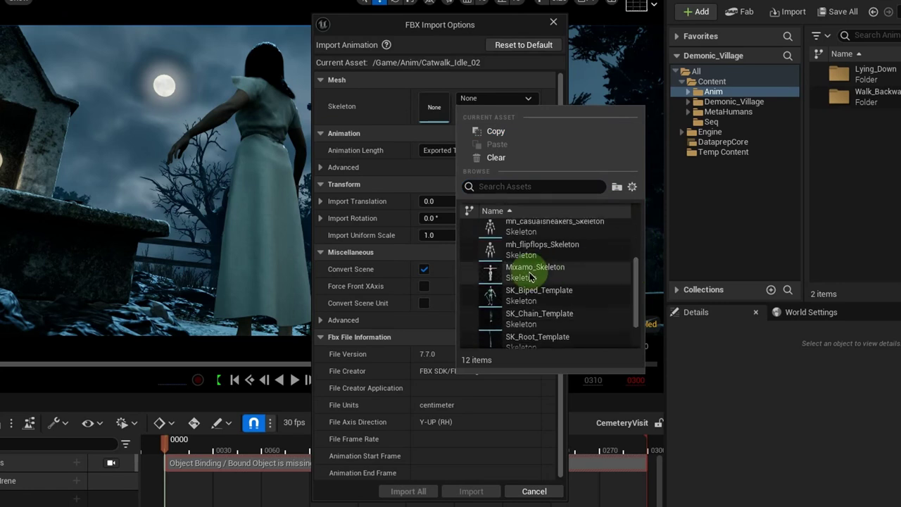
click(530, 276)
click(530, 277)
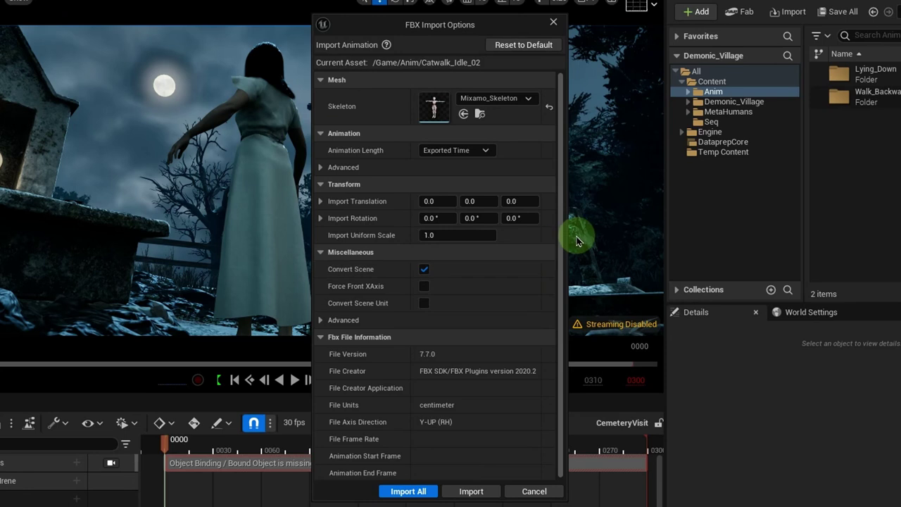
Step: Review the advanced animation and miscellaneous import options, and import all of the FBX file's contents
click(325, 169)
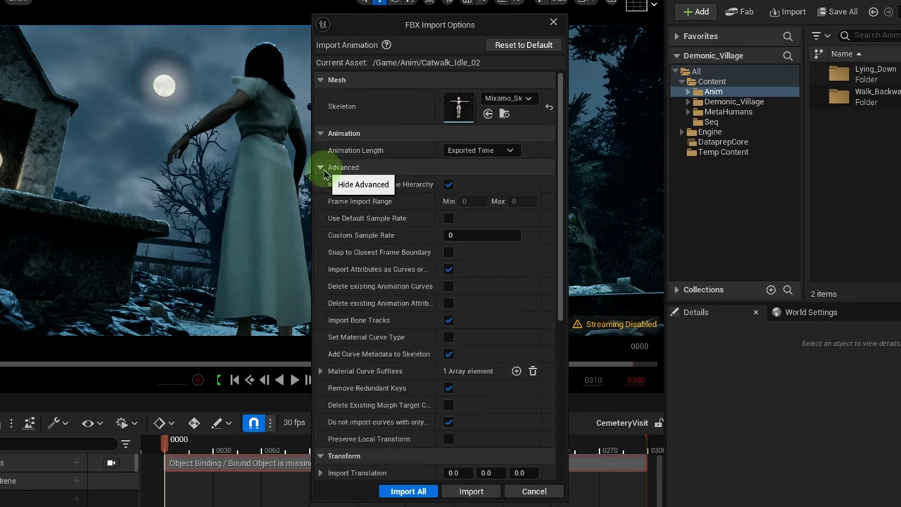
mouse_move(439, 226)
mouse_down()
mouse_move(469, 230)
mouse_move(446, 233)
mouse_up()
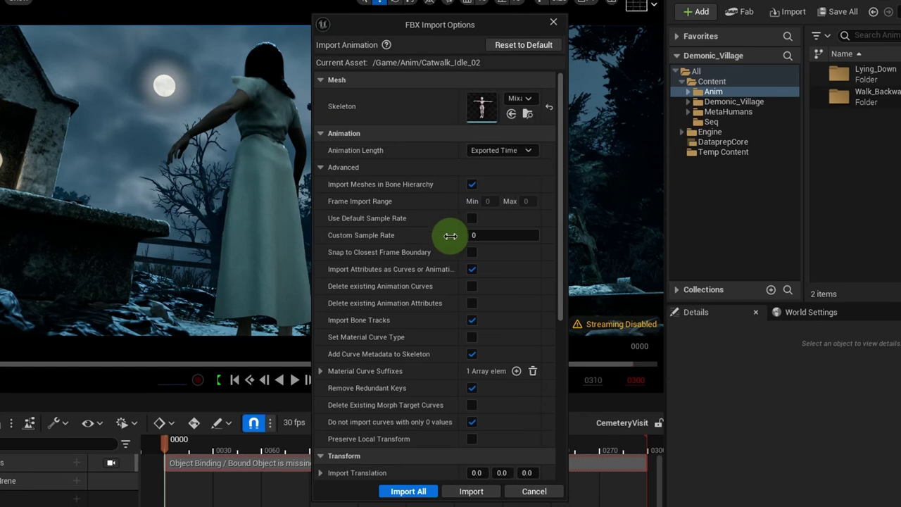
drag(558, 169, 562, 326)
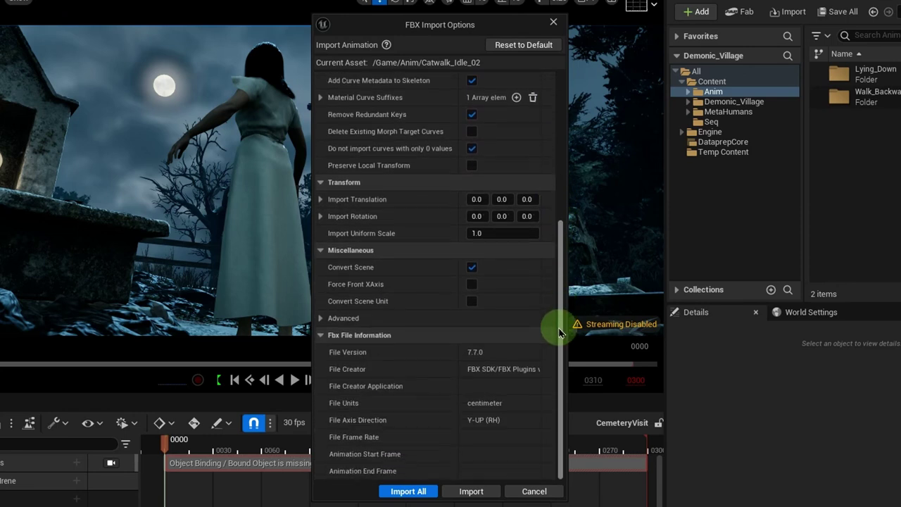
click(321, 318)
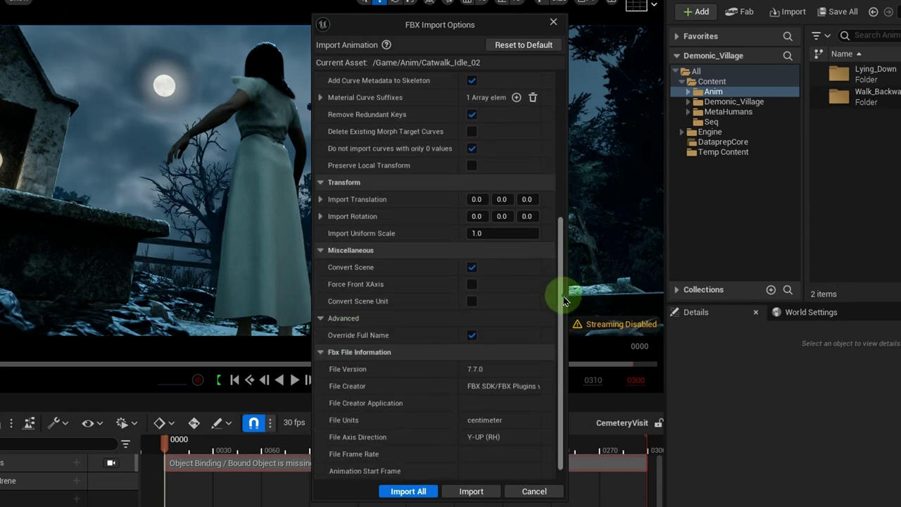
drag(561, 301, 563, 320)
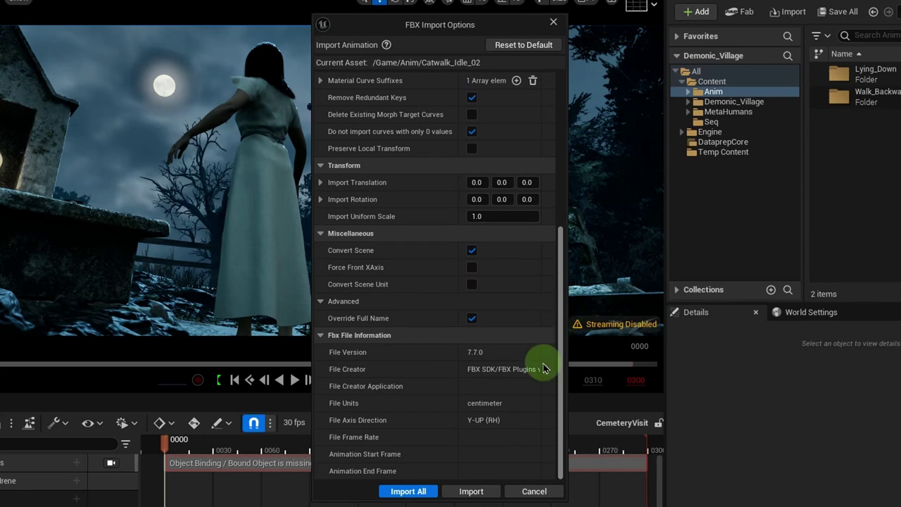
click(408, 491)
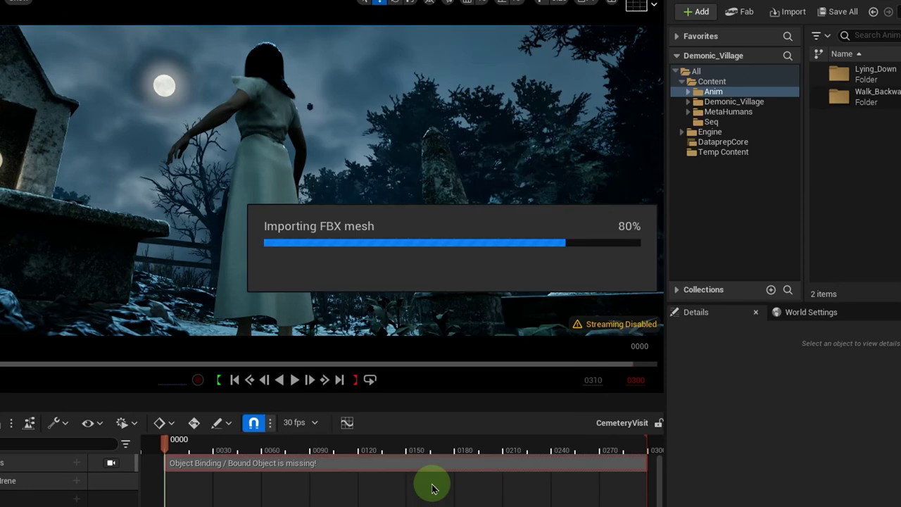
Step: Check the Body component of BP_Hadley-Irene and set f_srt_nrw_body as the target skeletal mesh for retargeting Catwalk_Idle_02
click(274, 204)
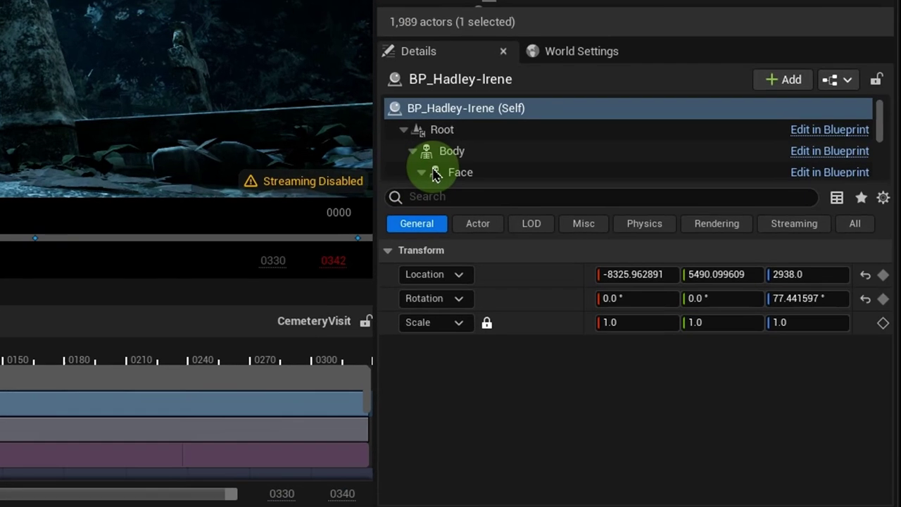
click(460, 153)
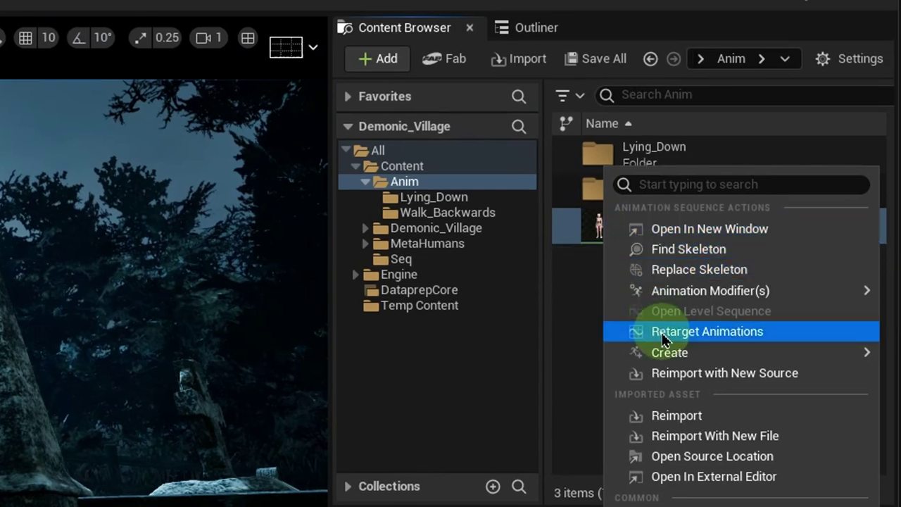
click(663, 332)
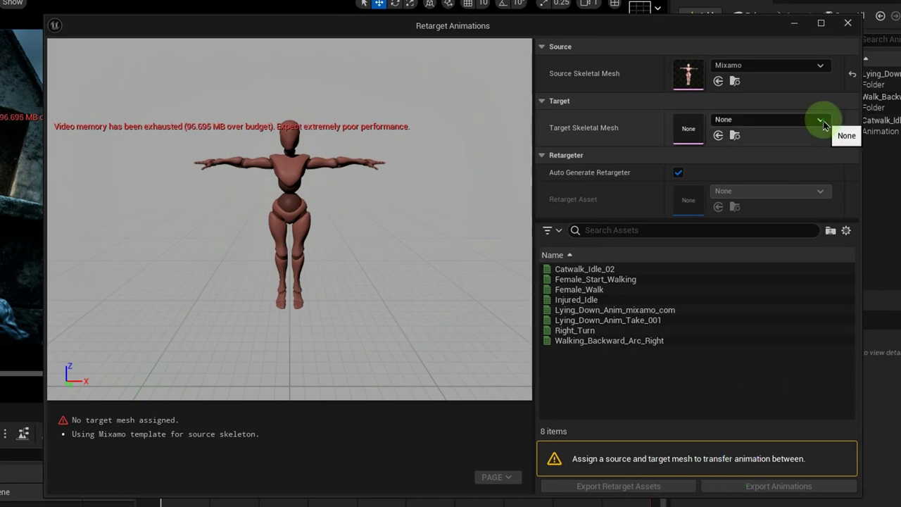
click(821, 121)
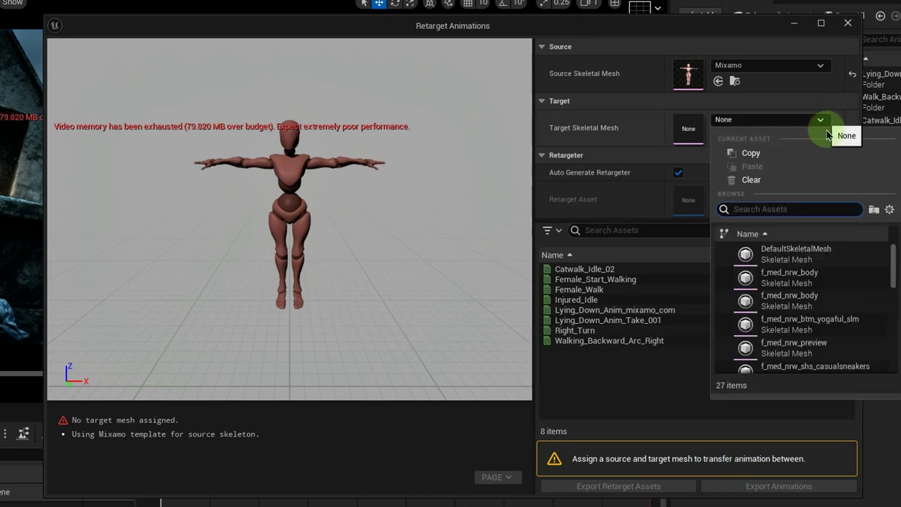
click(894, 259)
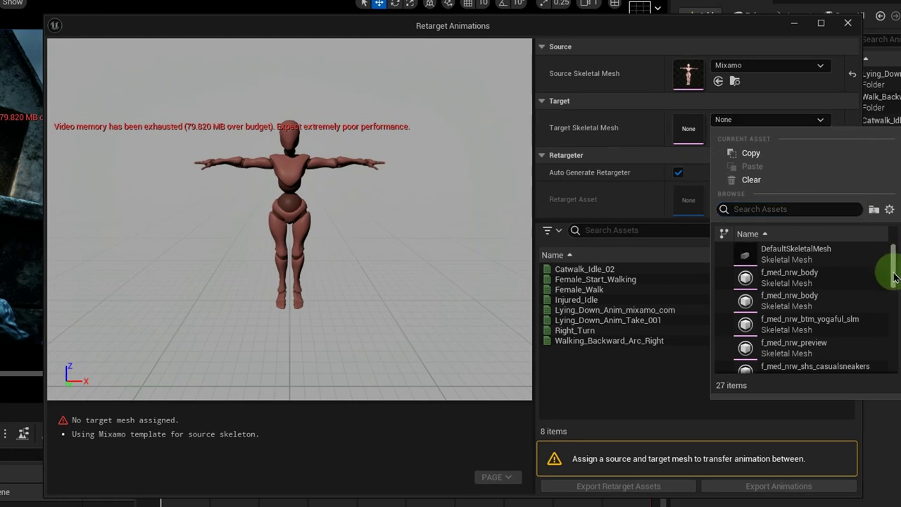
drag(894, 277, 803, 301)
mouse_move(787, 296)
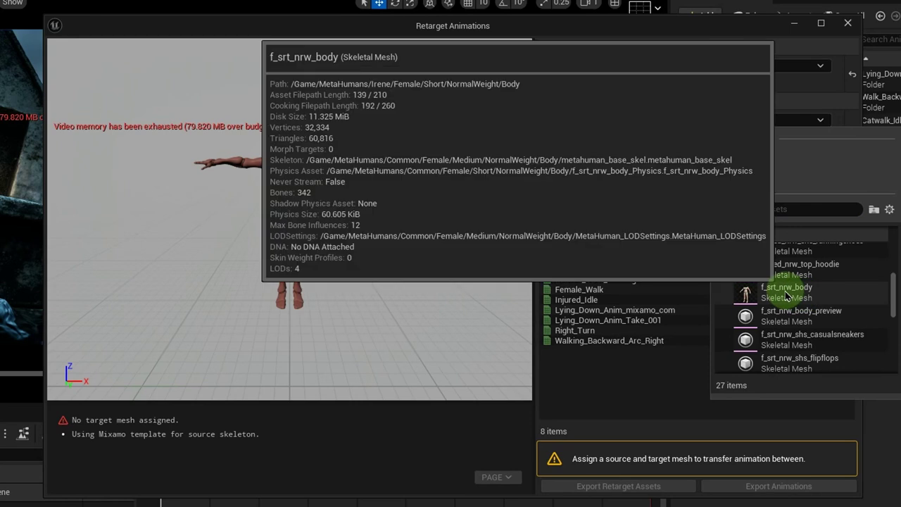
click(786, 297)
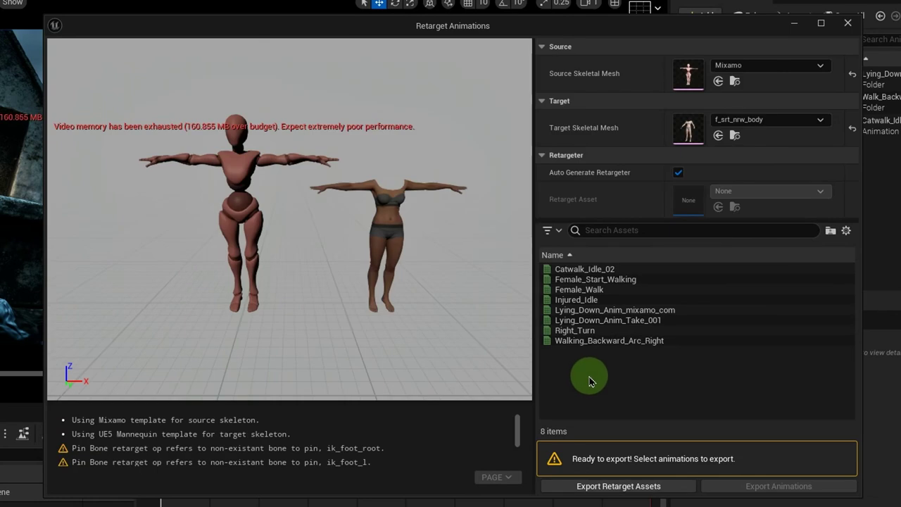
Step: Select Catwalk_Idle_02 for retargeted export and create a destination folder named Idle inside Anim
click(599, 271)
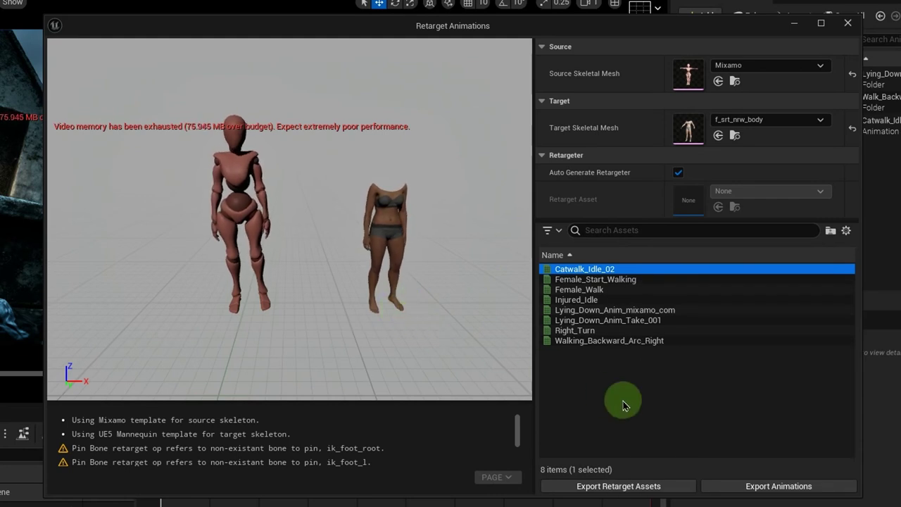
click(785, 487)
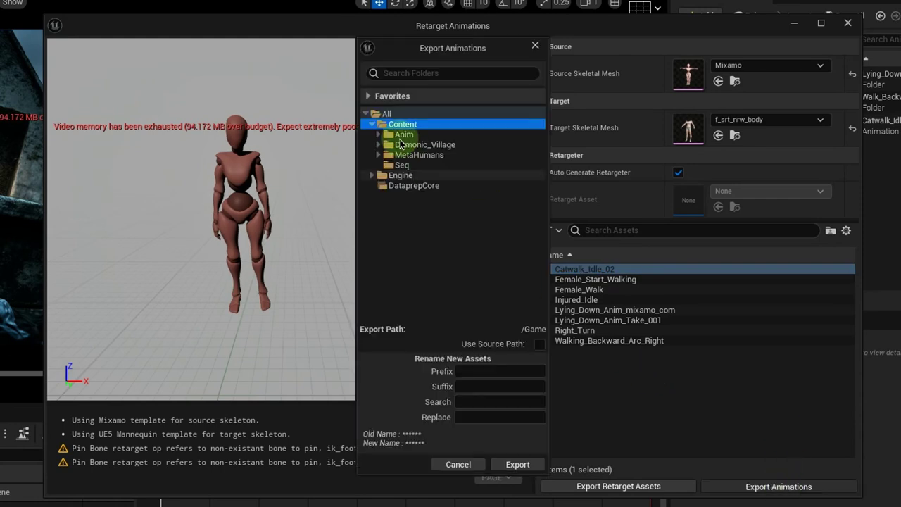
right_click(404, 134)
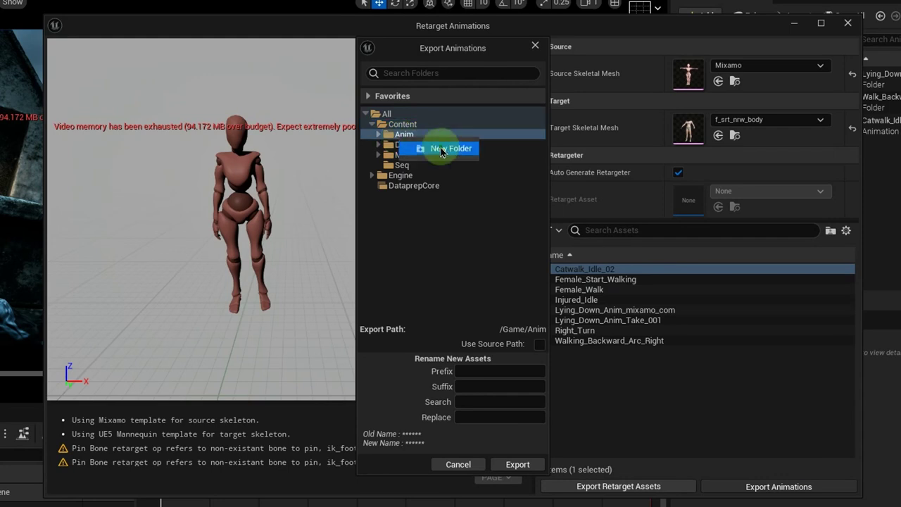
click(425, 148)
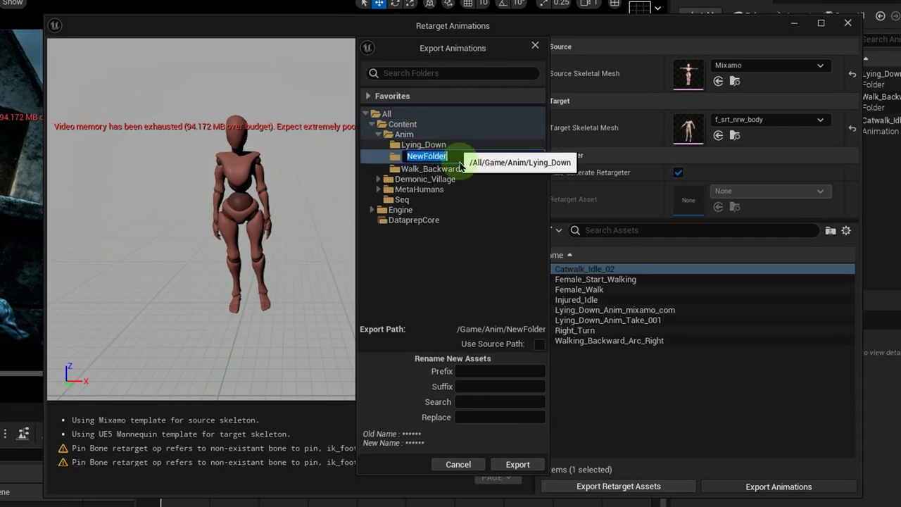
text(Idle)
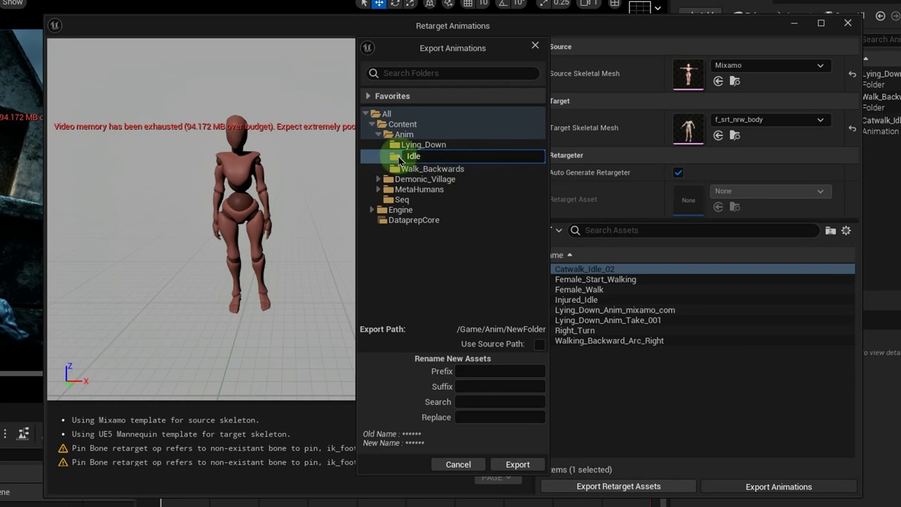
key(Return)
Step: Export the retargeted animation with referenced assets included and without overwriting existing files
click(502, 465)
click(565, 426)
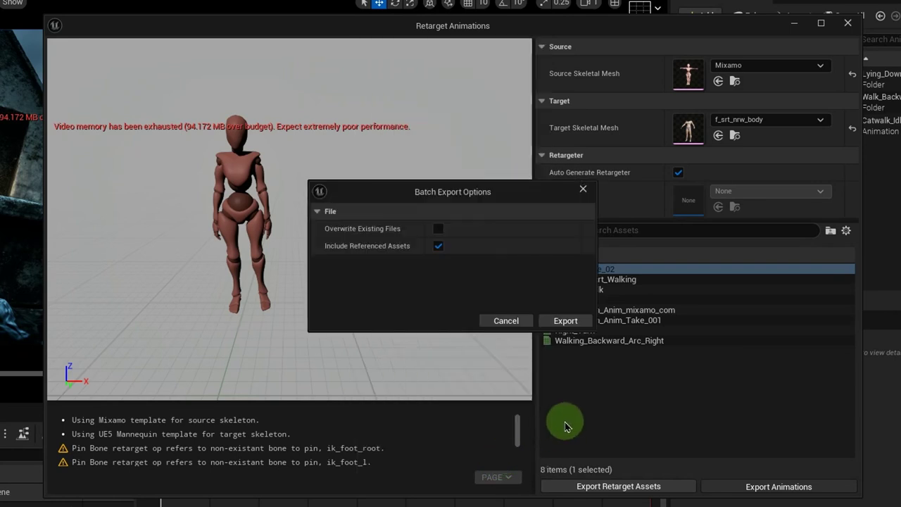
click(565, 320)
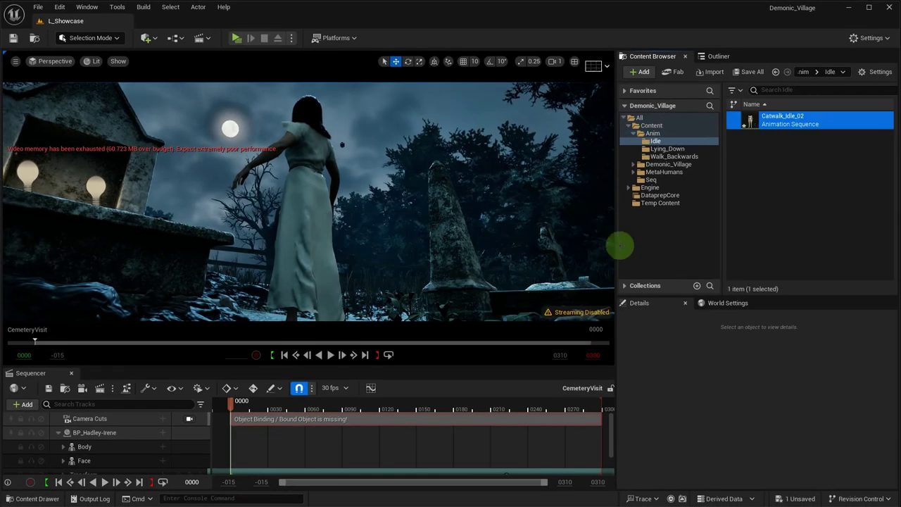
Step: Close the Retarget Animations window and open the Idle folder containing the retargeted Catwalk_Idle_02
click(792, 127)
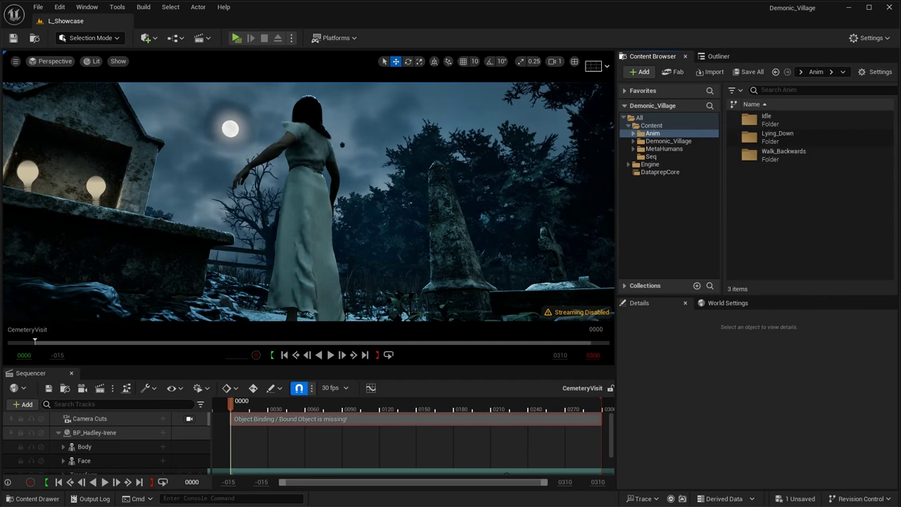
click(148, 32)
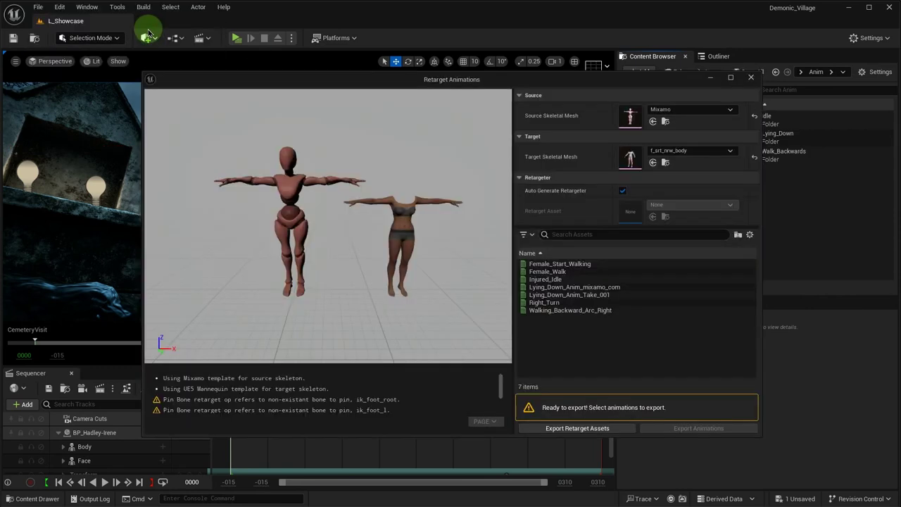
click(748, 82)
double_click(767, 116)
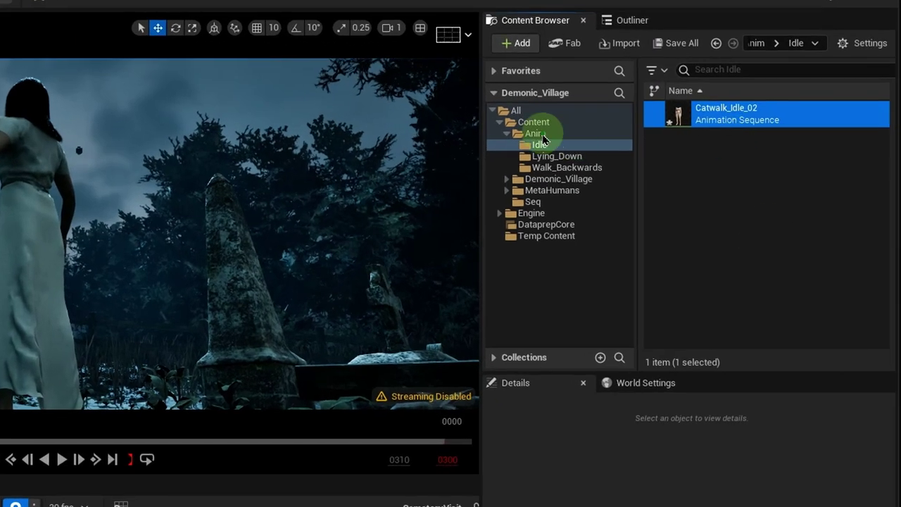
Step: Delete the original Mixamo-skeleton Catwalk_Idle_02 sequence from the Anim folder, keeping the retargeted copy in Idle
click(539, 135)
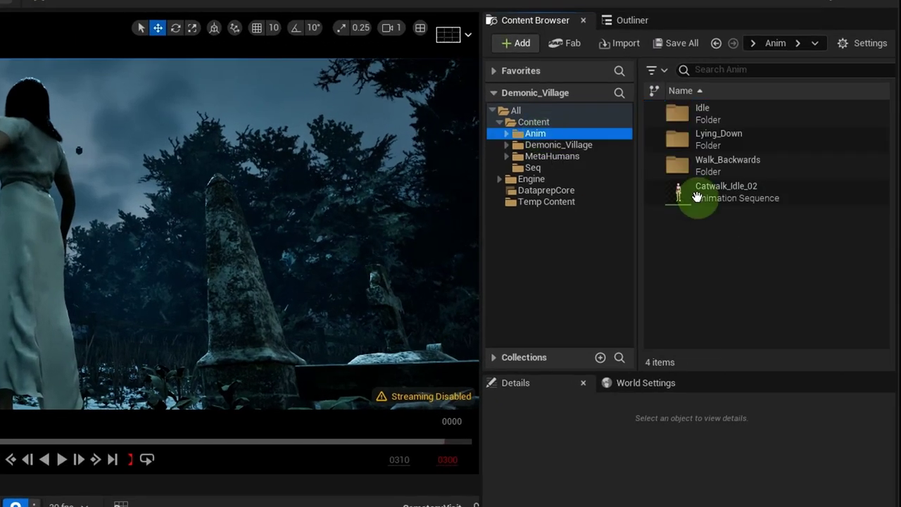
click(697, 195)
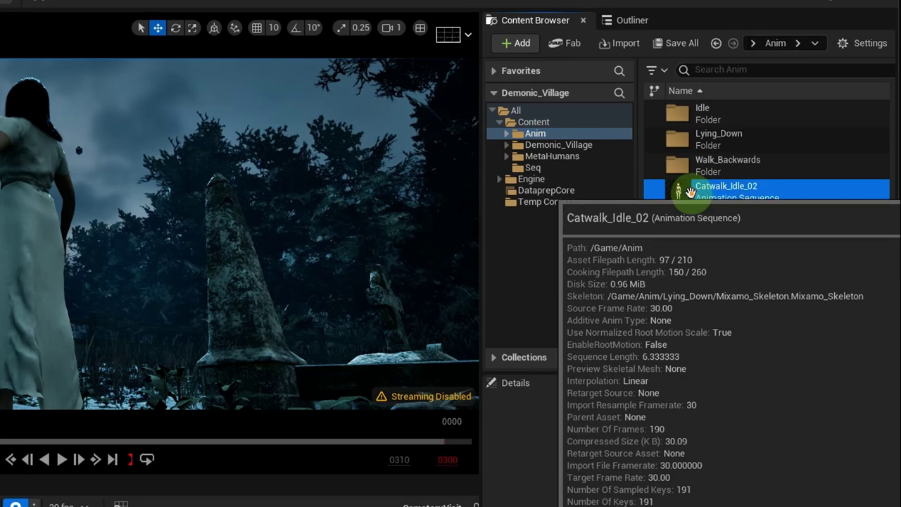
right_click(694, 199)
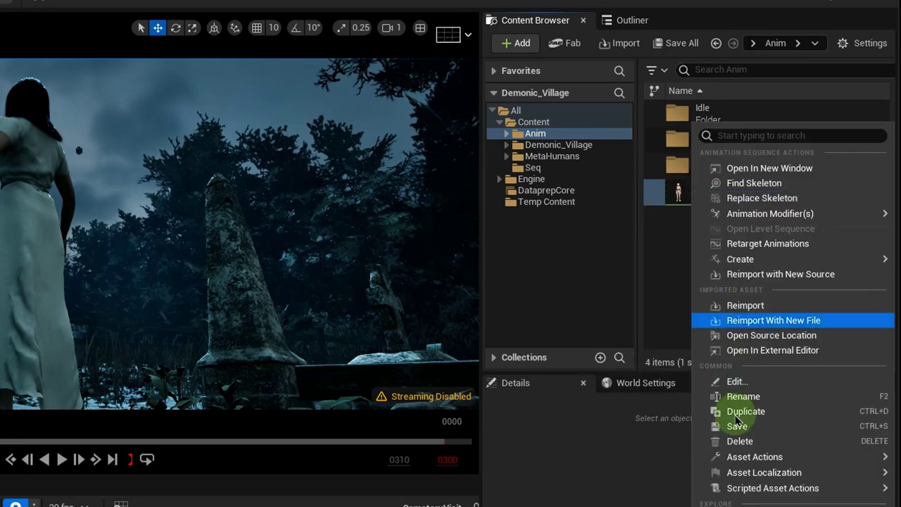
click(737, 442)
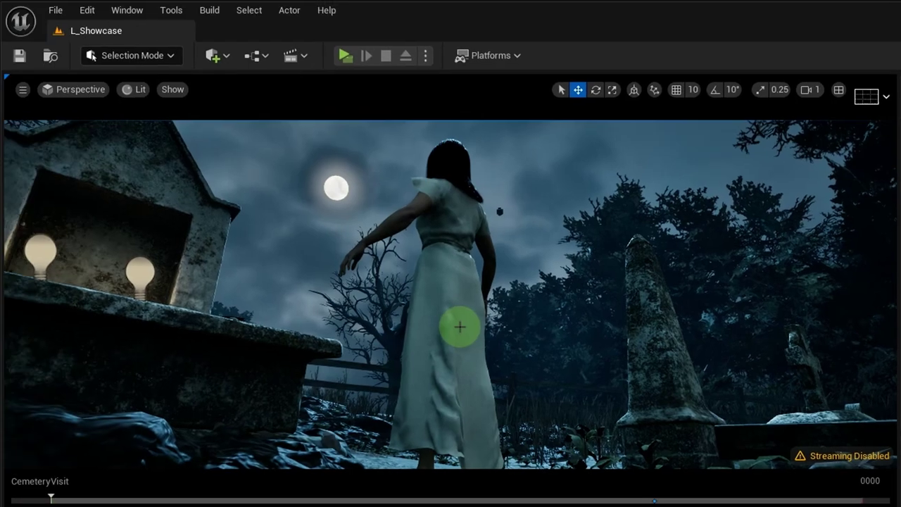
Step: Add the retargeted Catwalk_Idle_02 animation at frame 0000 to the Body track of BP_Hadley-Irene in the CemeteryVisit sequence
click(460, 326)
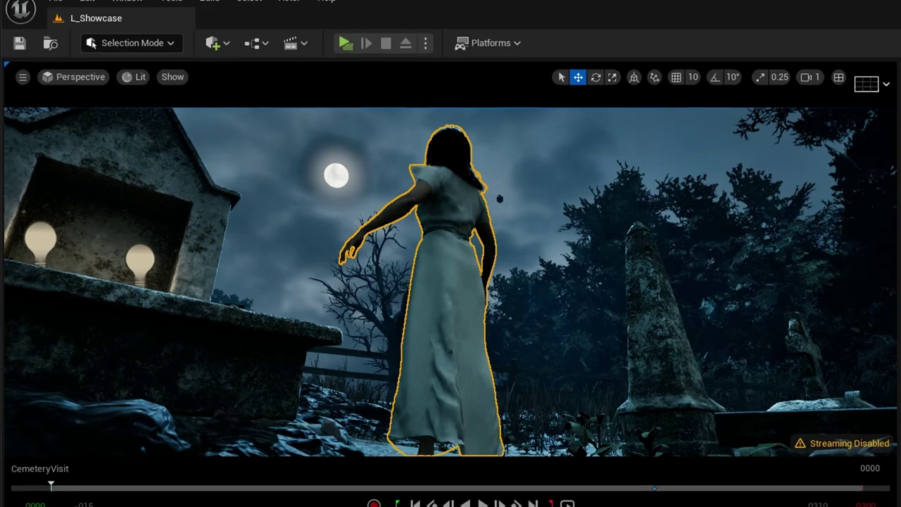
click(139, 461)
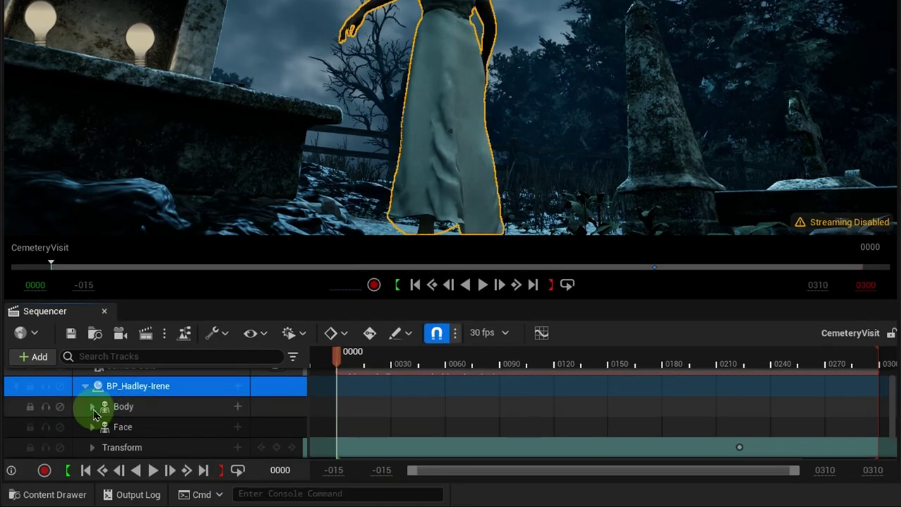
click(93, 408)
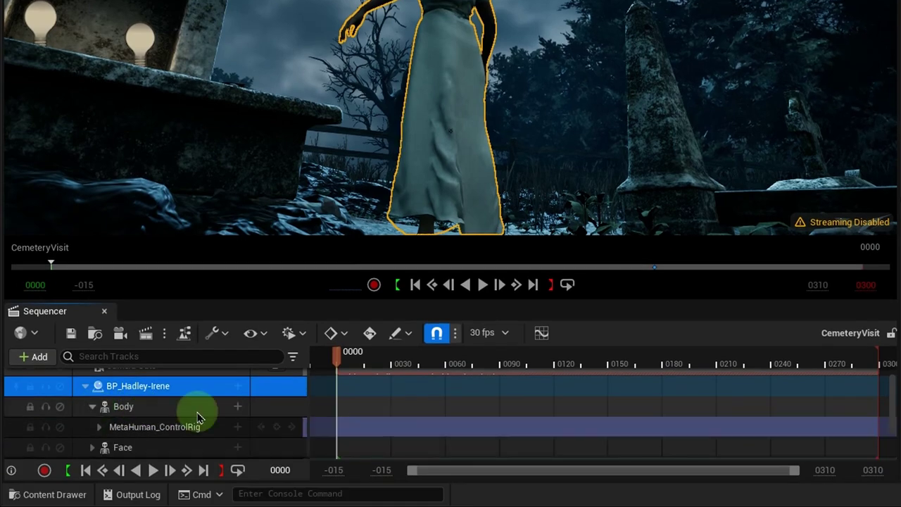
click(237, 409)
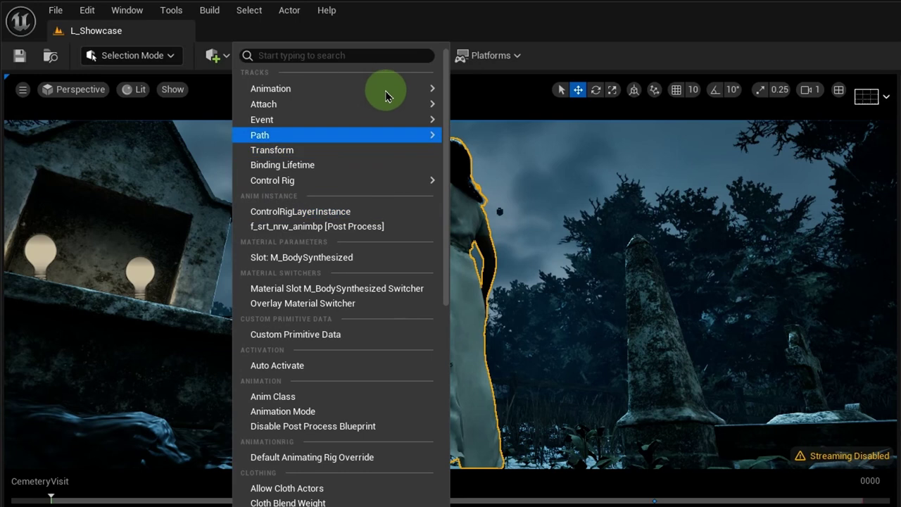
mouse_move(386, 95)
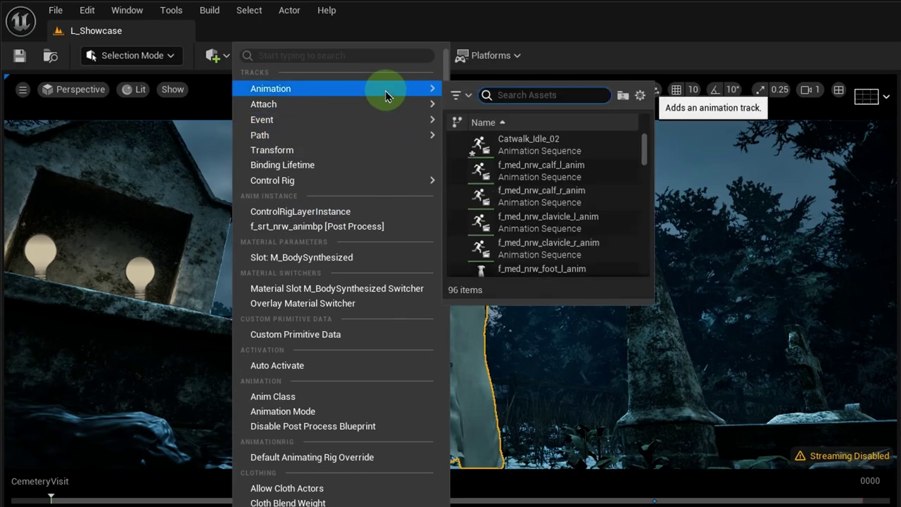
click(535, 150)
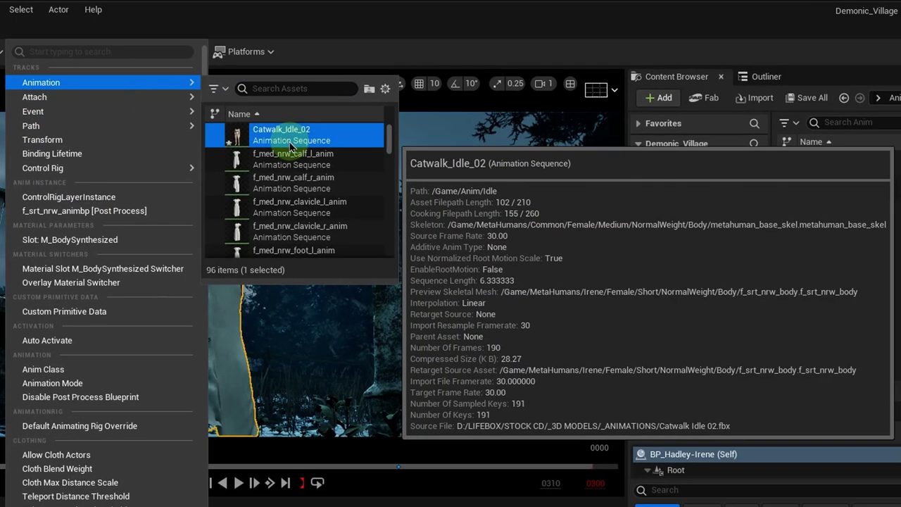
click(291, 146)
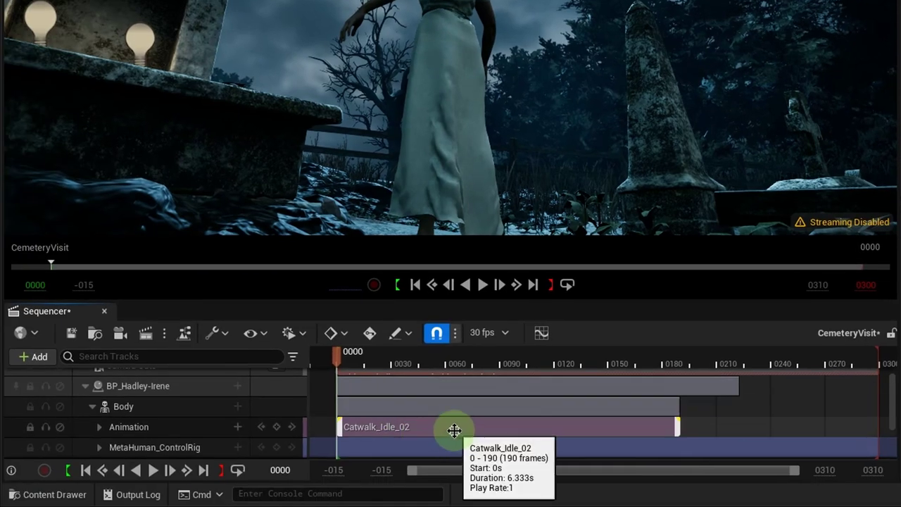
click(454, 430)
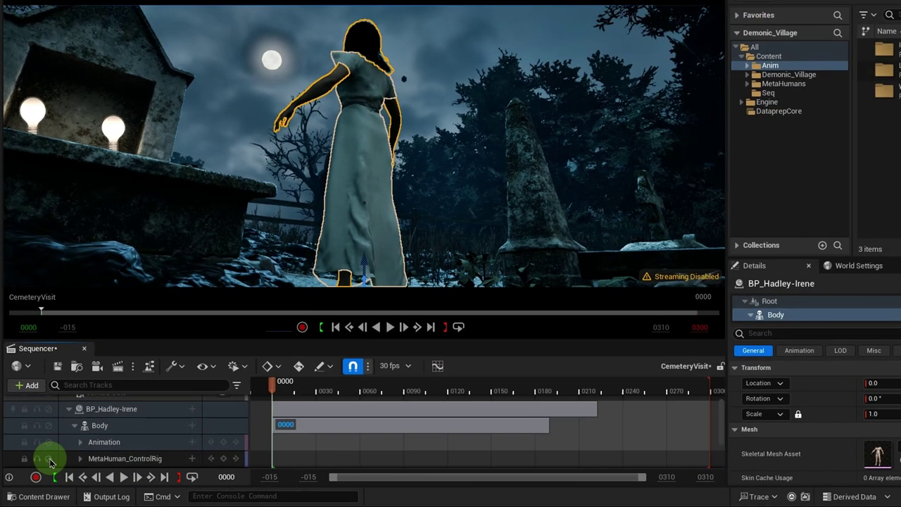
Step: Mute the MetaHuman_ControlRig track and play the sequence past the end of the idle clip
click(47, 458)
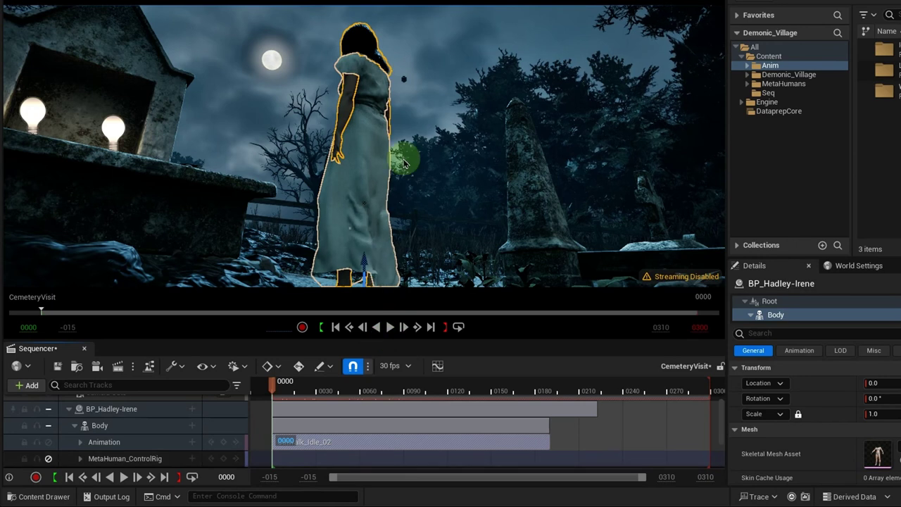
click(402, 416)
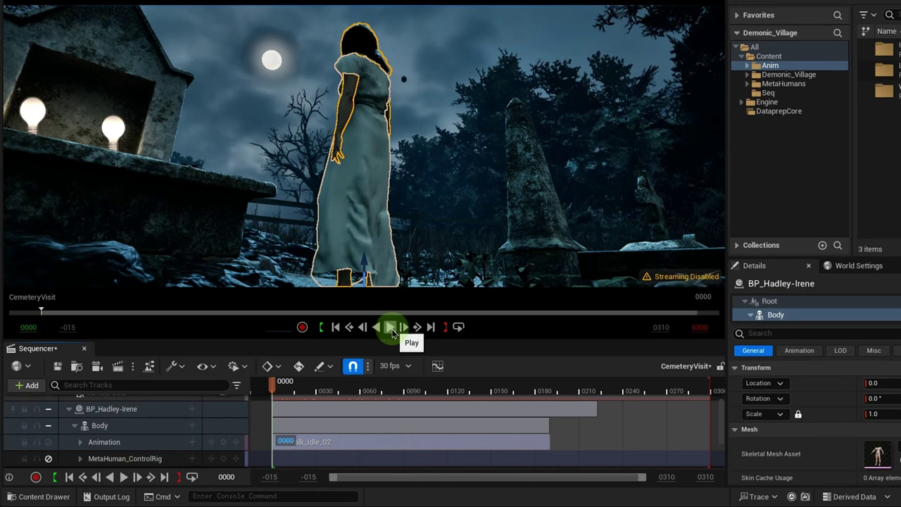
click(391, 327)
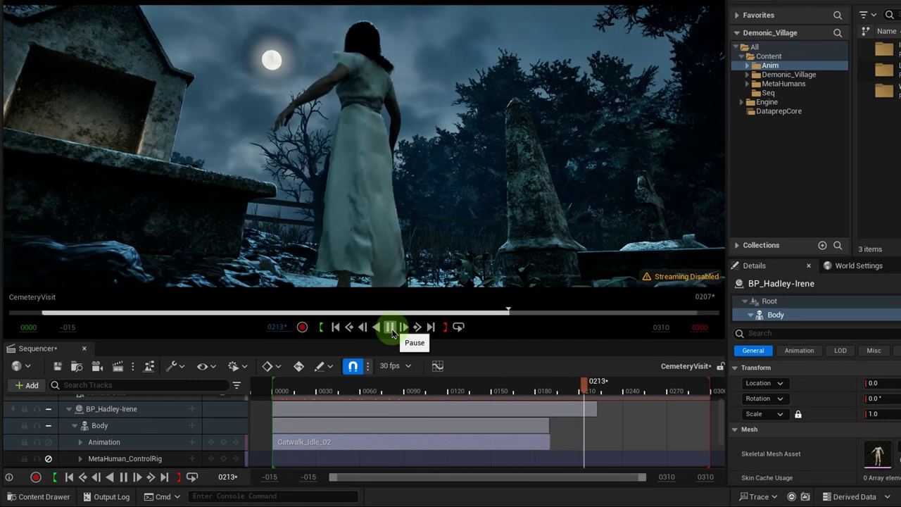
click(391, 327)
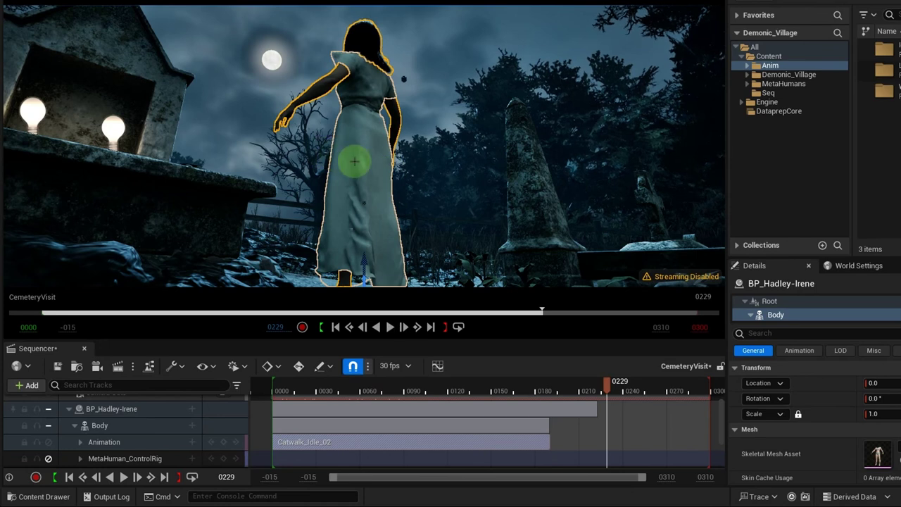
Step: Set the Catwalk_Idle_02 section's When Finished property to Keep State
right_click(413, 442)
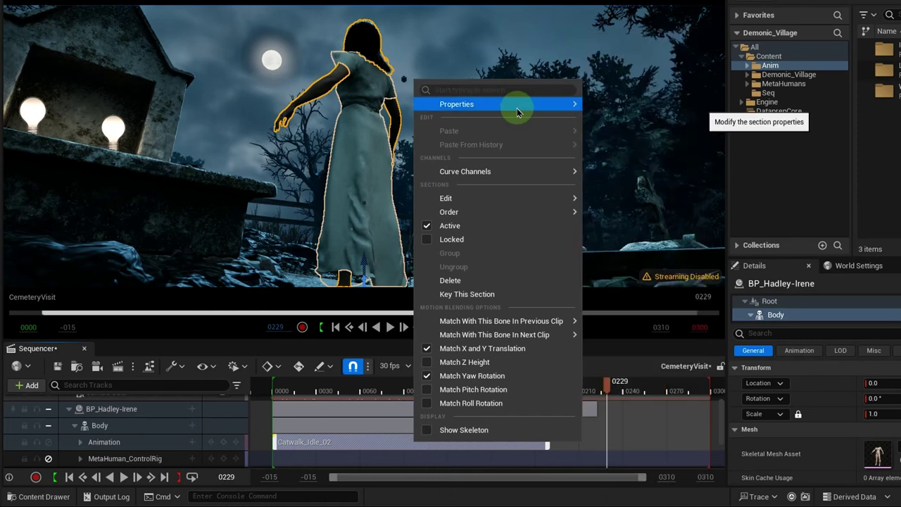
mouse_move(518, 113)
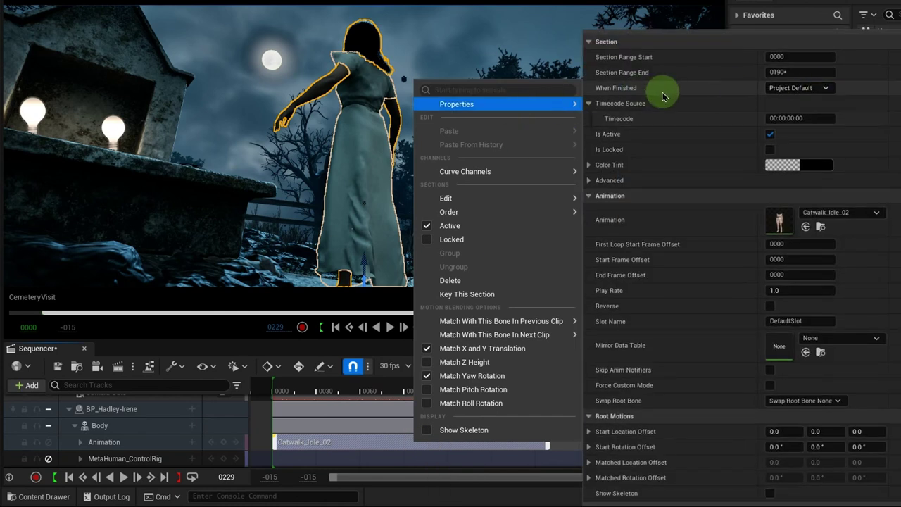
click(825, 89)
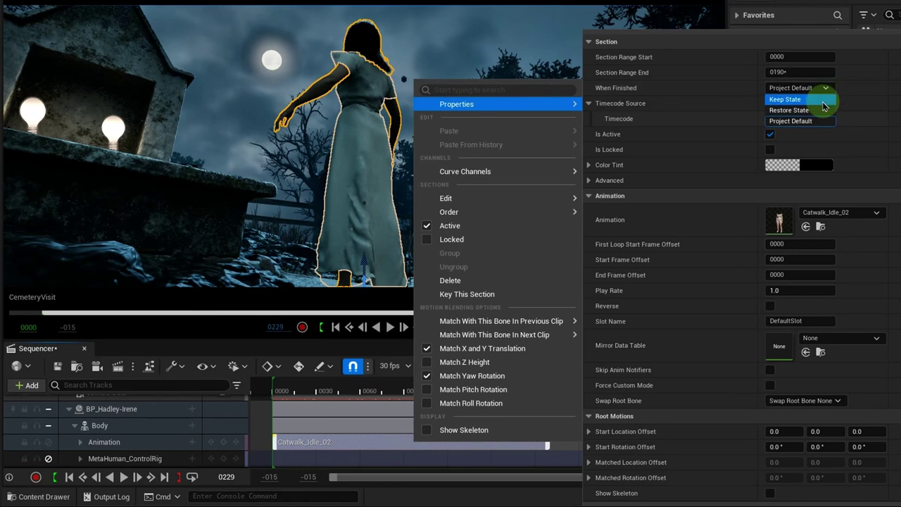
click(823, 102)
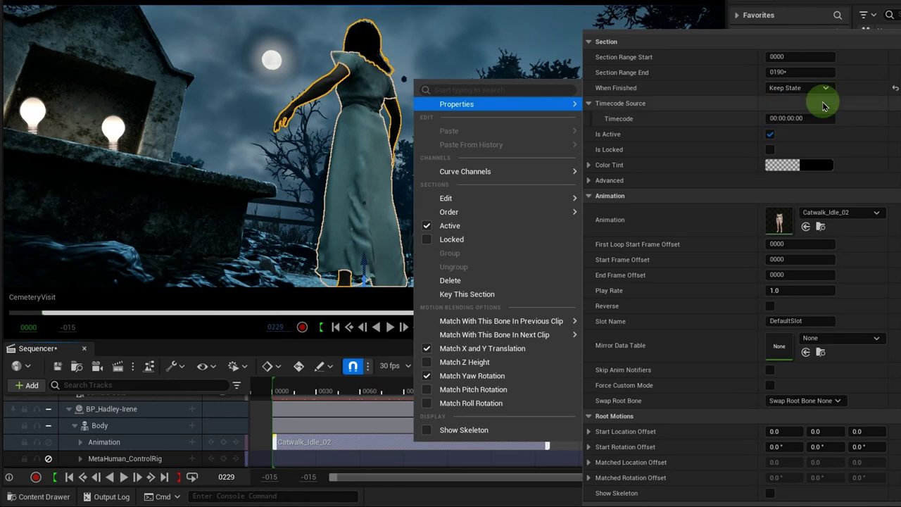
click(375, 336)
Step: Play the sequence from the start to check the character's pose after the idle clip ends
click(335, 326)
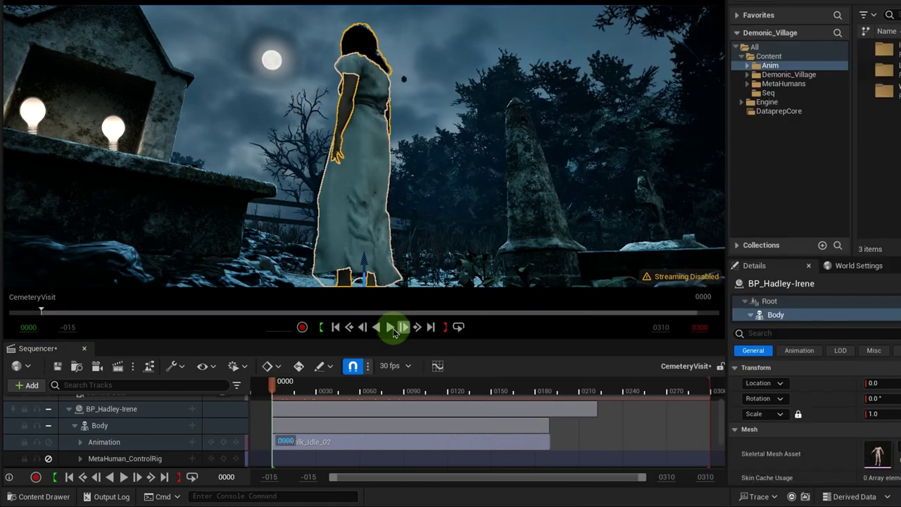
click(394, 330)
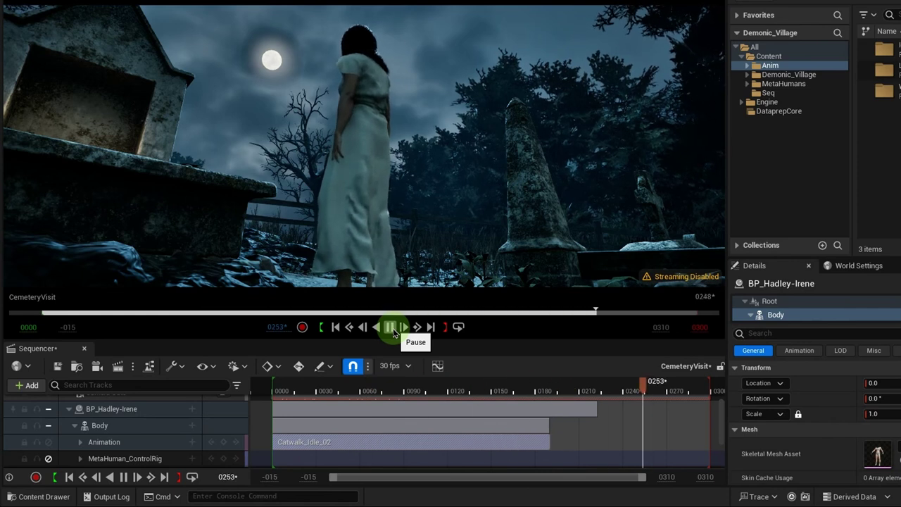
click(393, 332)
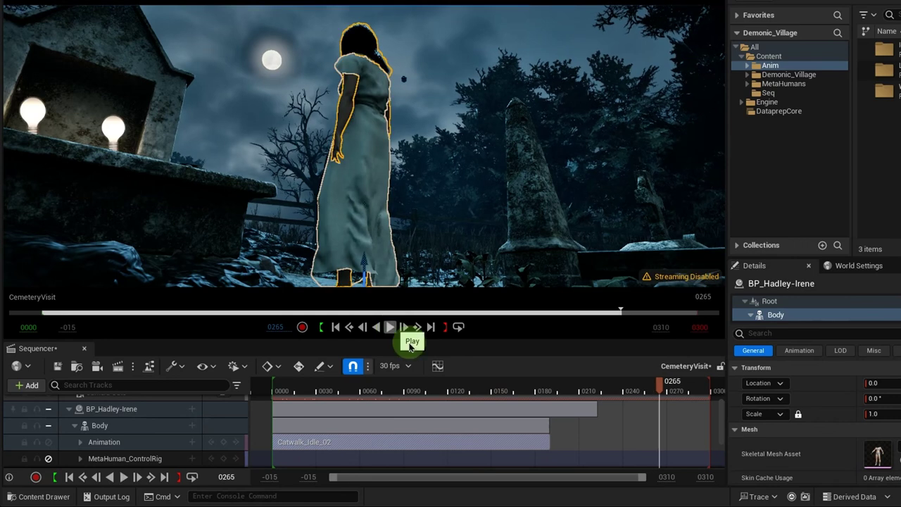
Step: Set the Catwalk_Idle_02 section's play rate to 0.8
right_click(408, 441)
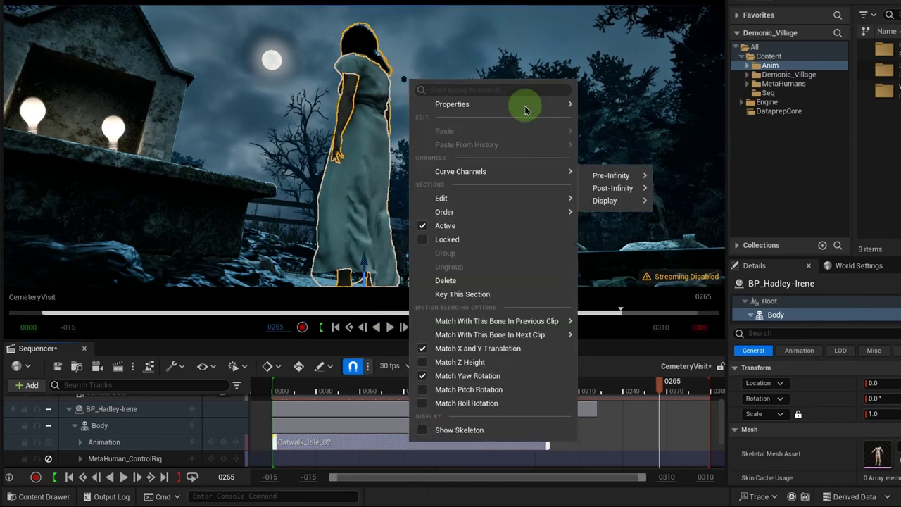
mouse_move(524, 105)
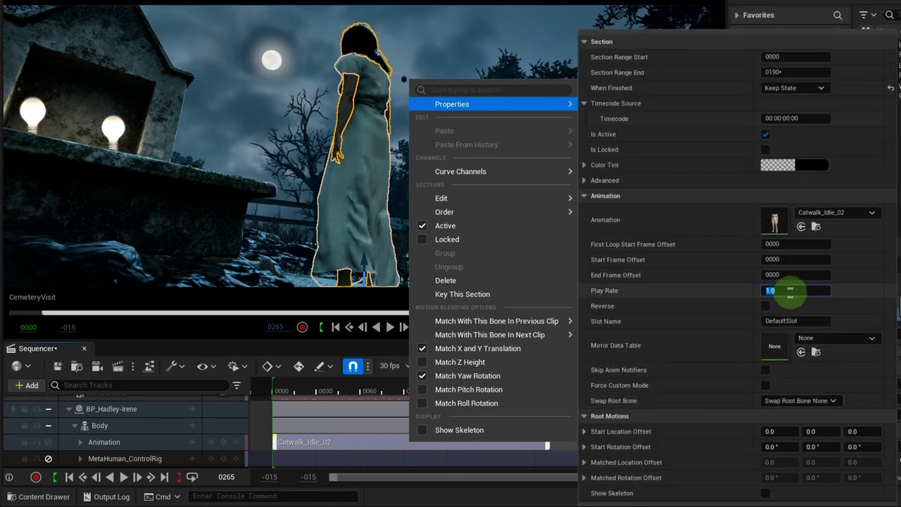
text(.8)
key(Return)
click(390, 347)
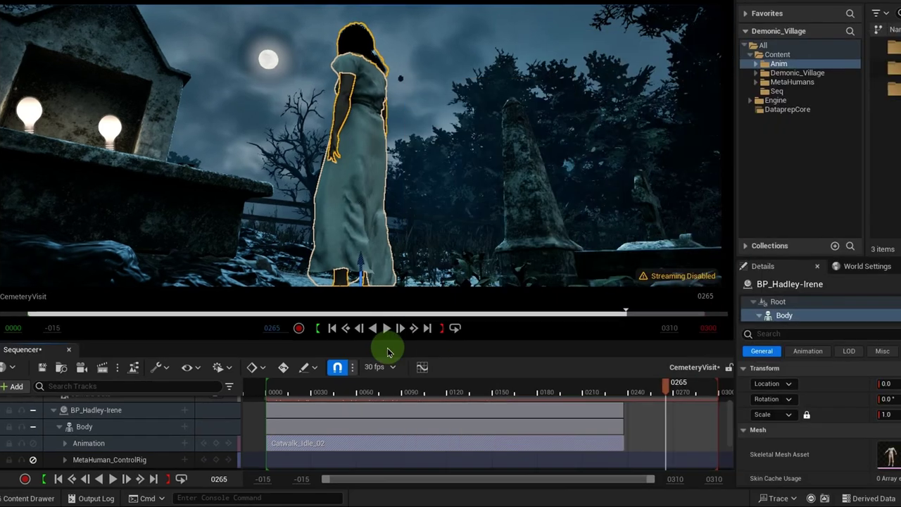
Step: Extend the Catwalk_Idle_02 section to the sequence's end at frame 0300 and preview playback from frame 0161
drag(620, 441, 706, 441)
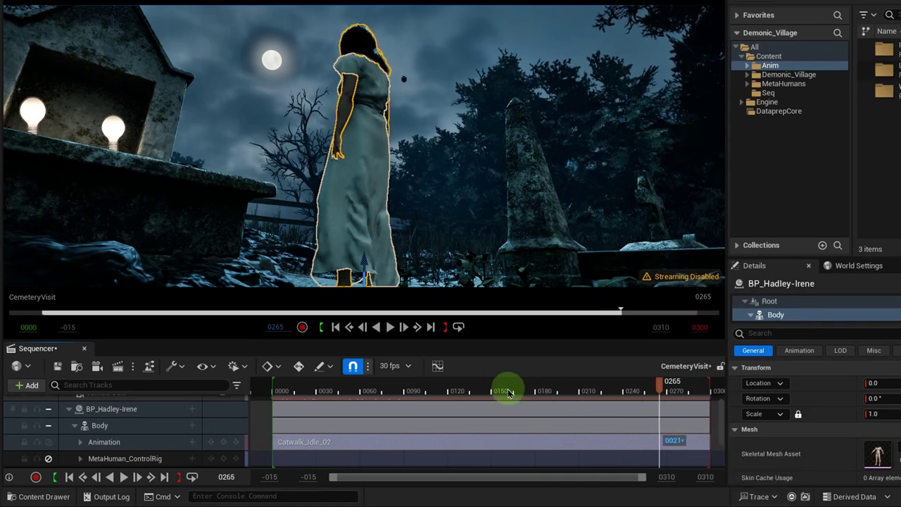
click(388, 329)
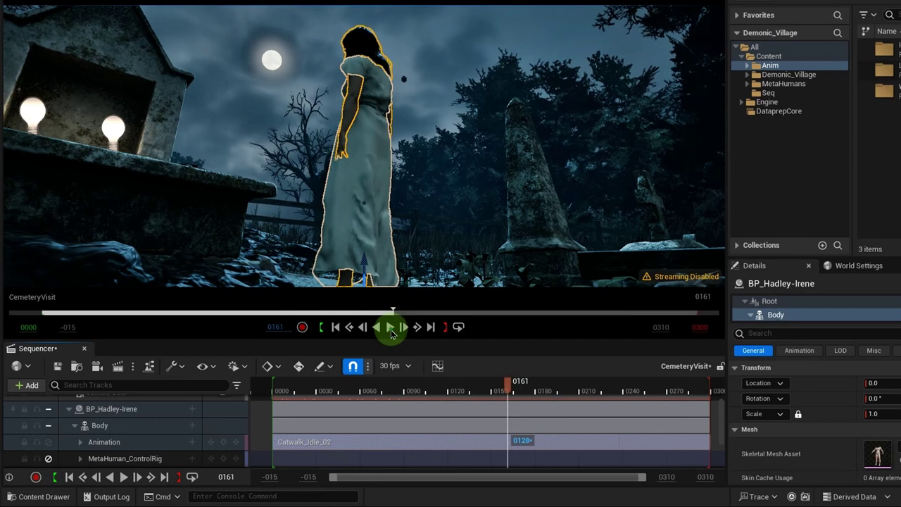